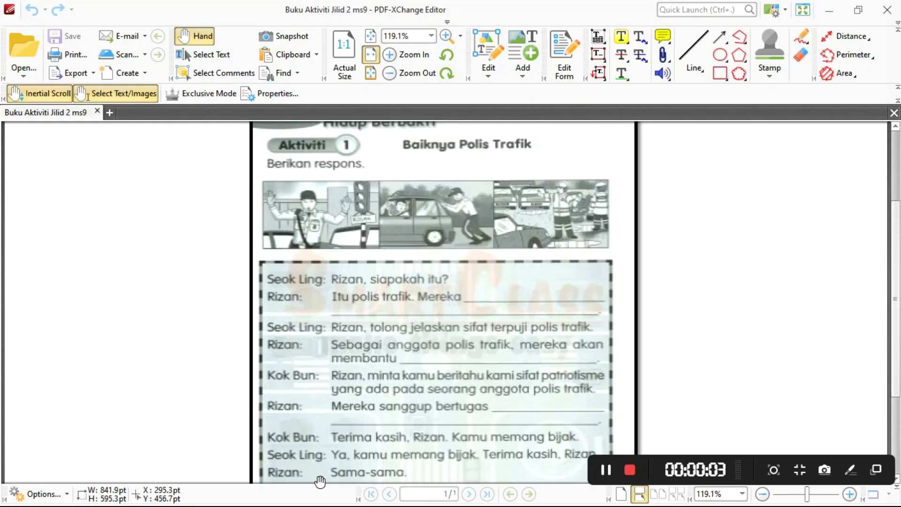
Dismiss the Start menu and return to the workbook in PDF-XChange Editor.
{"action": "key", "text": "super"}
{"action": "mouse_move", "coordinate": [338, 492]}
{"action": "left_click", "coordinate": [438, 447]}
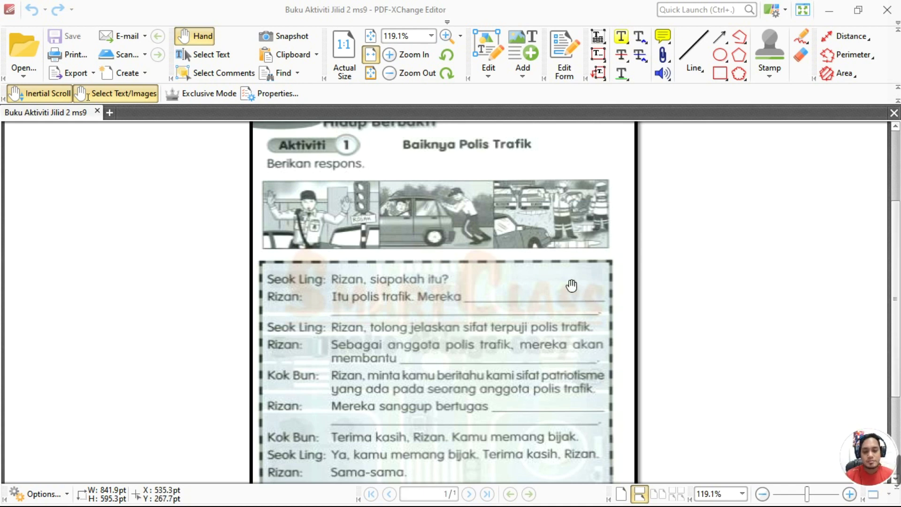
Scroll through the 'Baiknya Polis Trafik' page to review its unfilled answer lines.
{"action": "scroll", "coordinate": [572, 286], "scroll_direction": "up", "scroll_amount": 3}
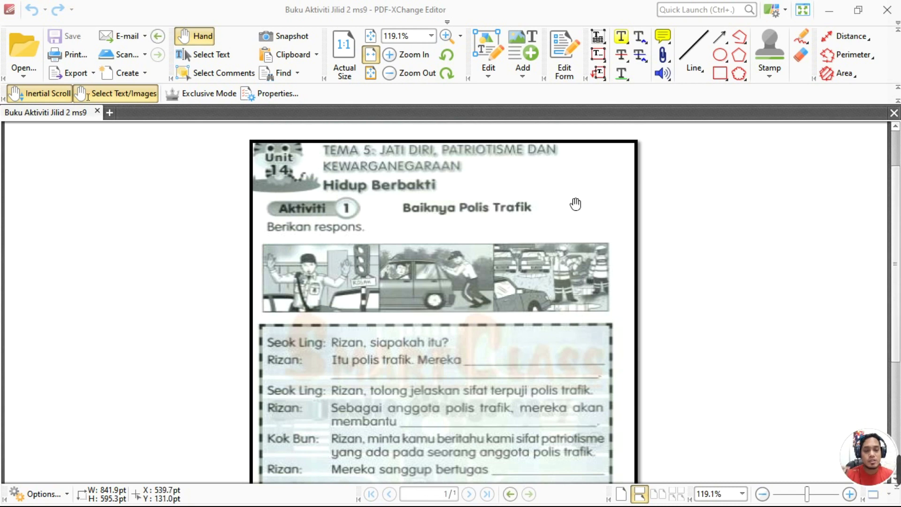
{"action": "scroll", "coordinate": [580, 185], "scroll_direction": "down", "scroll_amount": 8}
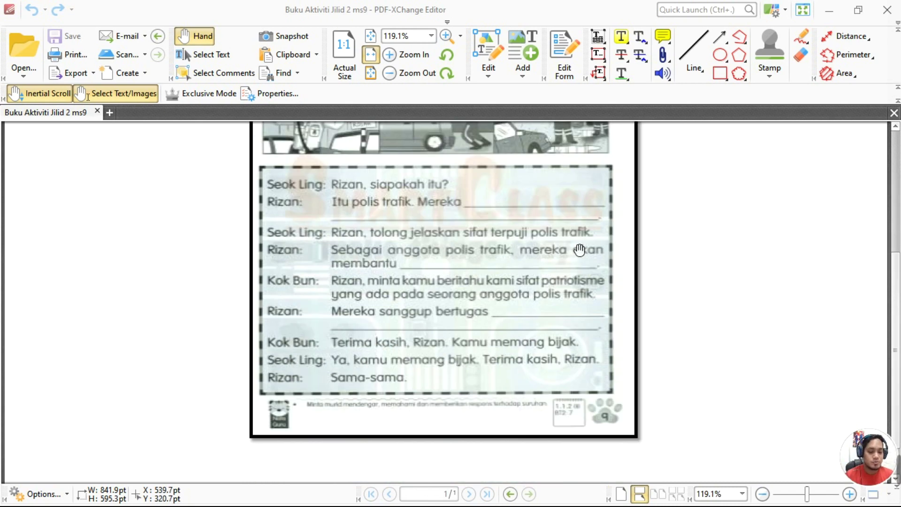
{"action": "scroll", "coordinate": [597, 289], "scroll_direction": "up", "scroll_amount": 9}
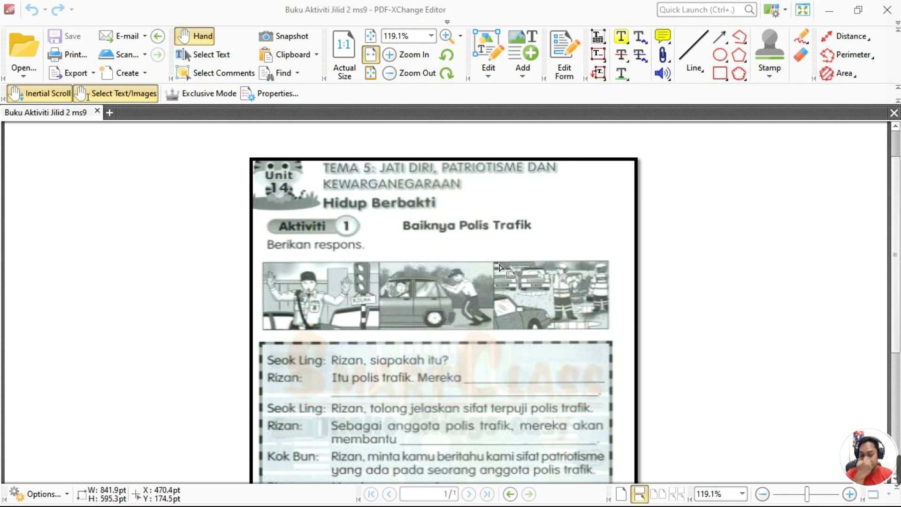
{"action": "scroll", "coordinate": [517, 276], "scroll_direction": "down", "scroll_amount": 7}
{"action": "scroll", "coordinate": [540, 287], "scroll_direction": "up", "scroll_amount": 4}
{"action": "scroll", "coordinate": [543, 287], "scroll_direction": "down", "scroll_amount": 1}
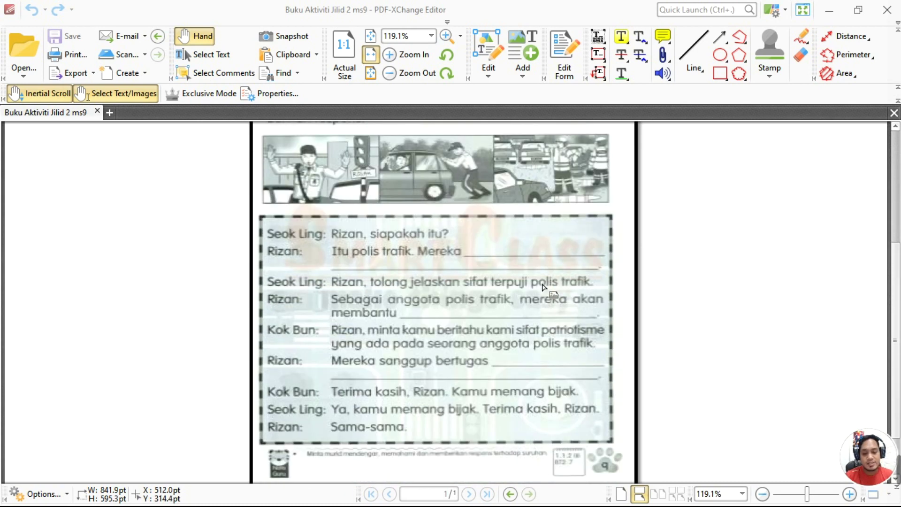
{"action": "scroll", "coordinate": [545, 285], "scroll_direction": "down", "scroll_amount": 1}
{"action": "scroll", "coordinate": [548, 281], "scroll_direction": "up", "scroll_amount": 1}
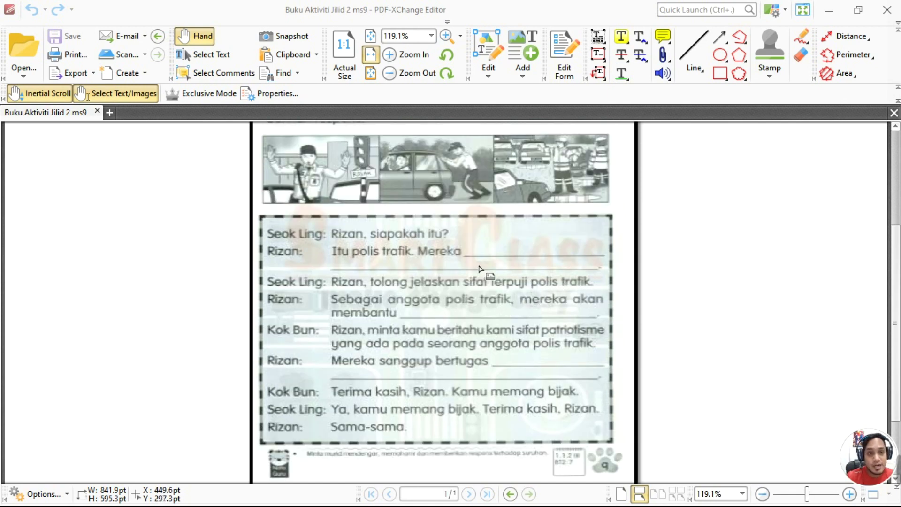
{"action": "scroll", "coordinate": [462, 283], "scroll_direction": "up", "scroll_amount": 2}
{"action": "scroll", "coordinate": [466, 295], "scroll_direction": "down", "scroll_amount": 1}
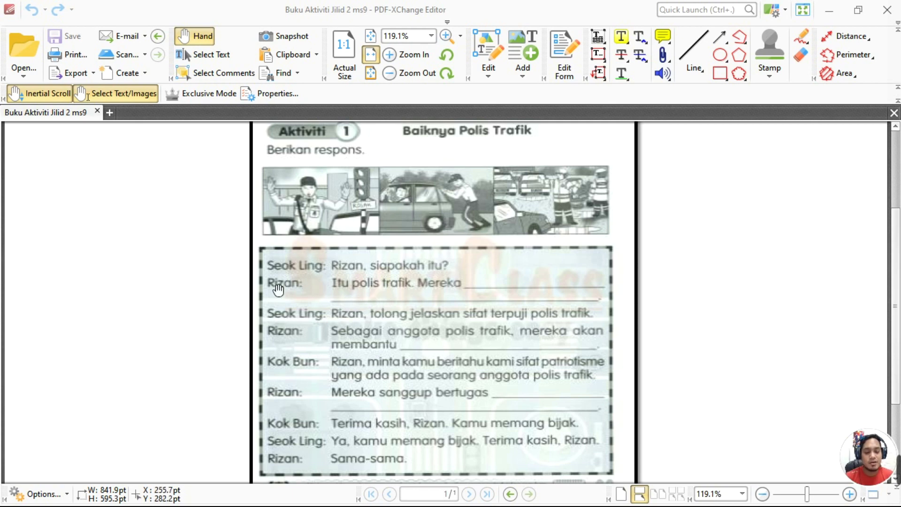
{"action": "scroll", "coordinate": [500, 303], "scroll_direction": "up", "scroll_amount": 1}
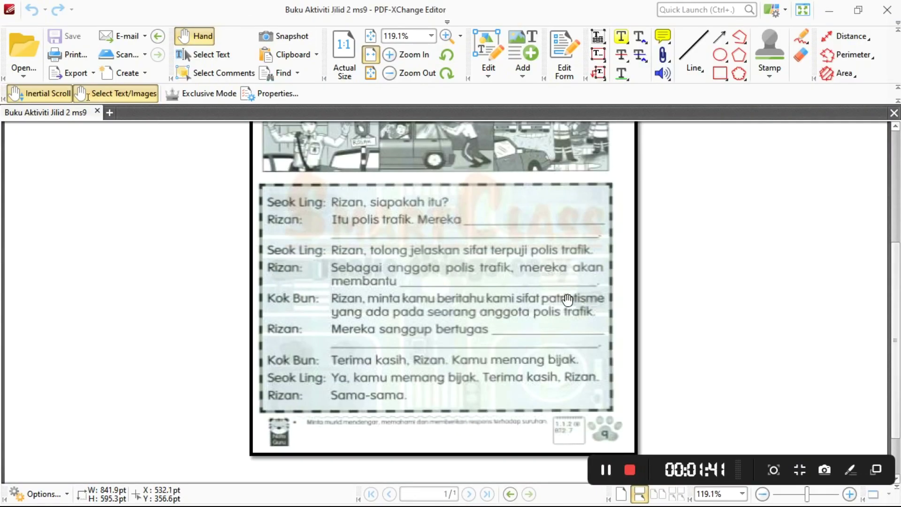
{"action": "scroll", "coordinate": [484, 278], "scroll_direction": "up", "scroll_amount": 1}
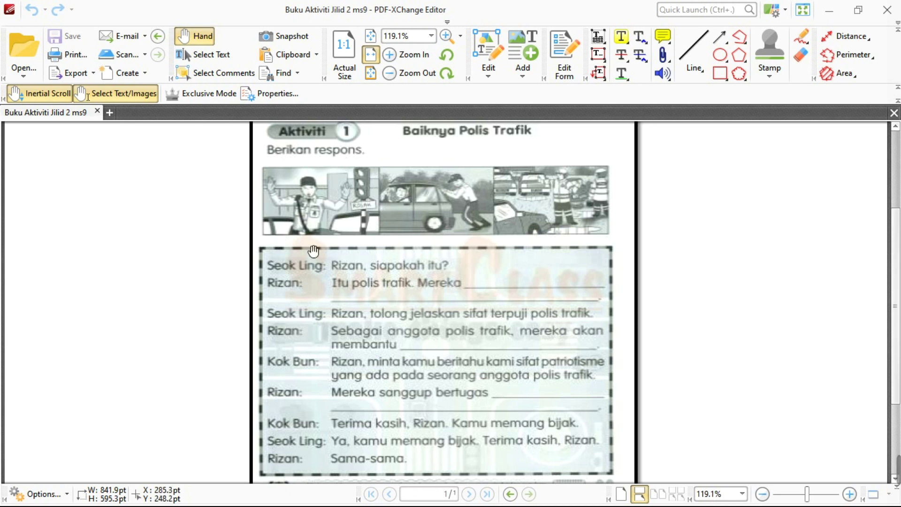
Add a text box reading 'sedang bertugas' on Rizan's first blank.
{"action": "left_click", "coordinate": [524, 70]}
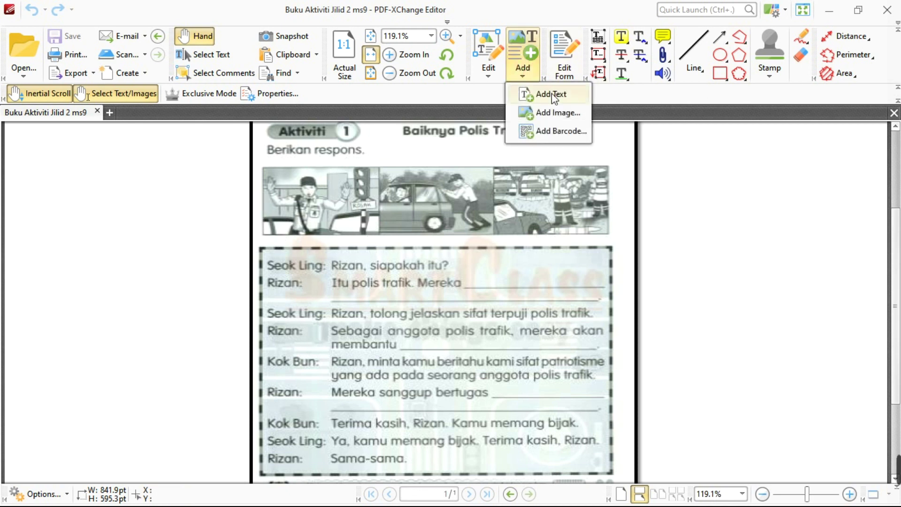
{"action": "left_click", "coordinate": [552, 92]}
{"action": "mouse_move", "coordinate": [468, 273]}
{"action": "left_mouse_down"}
{"action": "mouse_move", "coordinate": [530, 301]}
{"action": "mouse_move", "coordinate": [611, 294]}
{"action": "left_mouse_up"}
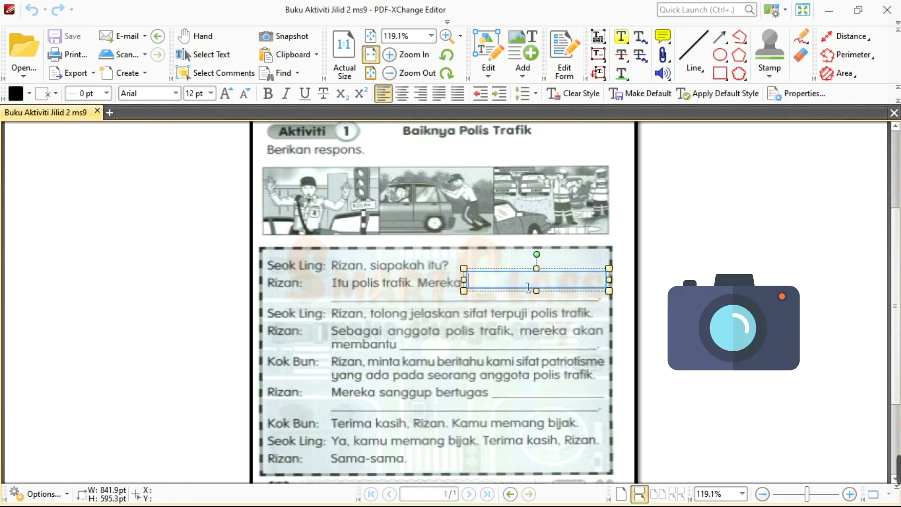
{"action": "type", "text": "Sedang"}
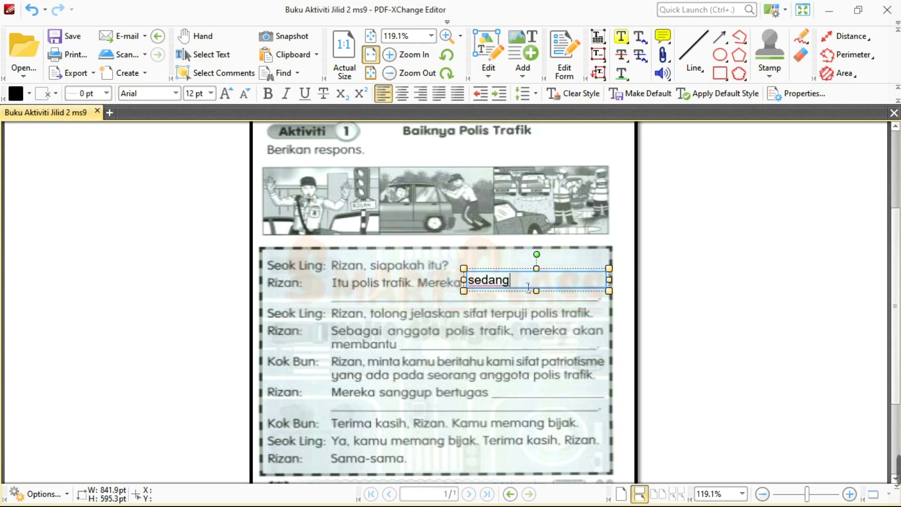
{"action": "type", "text": " bertugas"}
{"action": "left_click", "coordinate": [801, 36]}
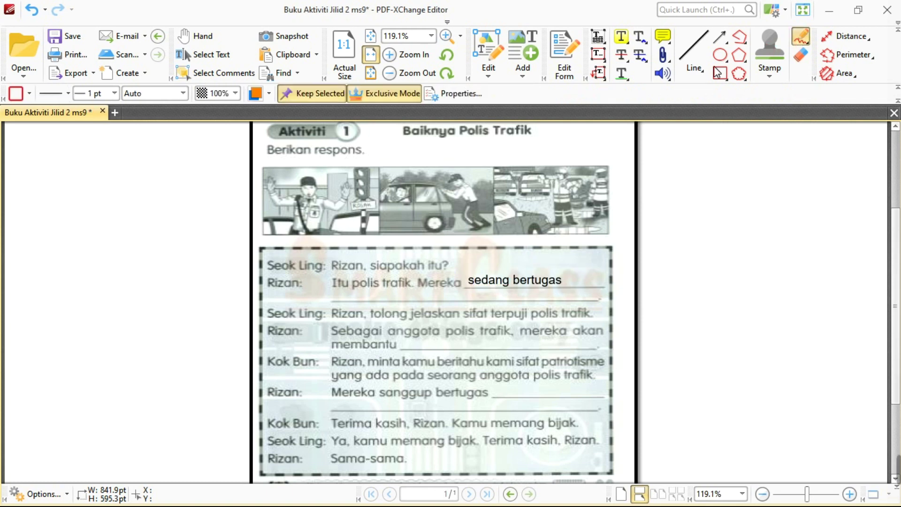
Add 'mengawal lalu lintas.' in a second text box on the line below.
{"action": "left_click", "coordinate": [523, 66]}
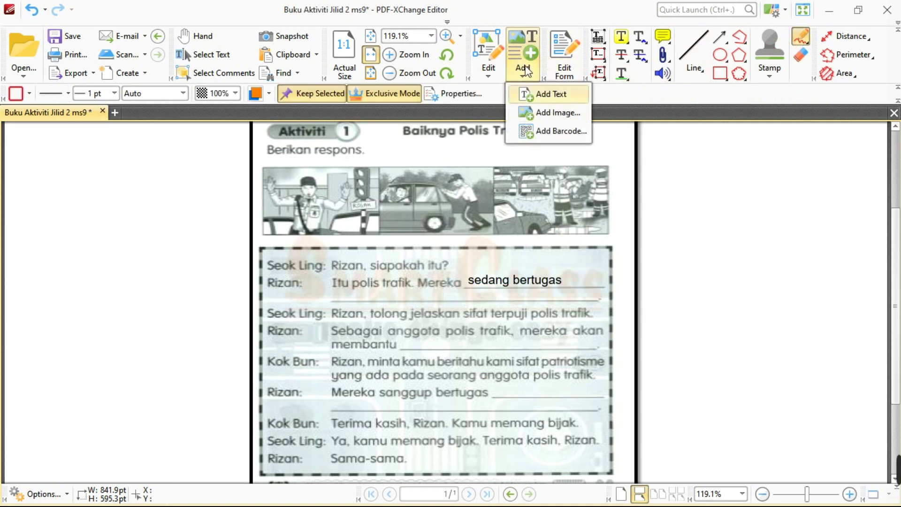
{"action": "left_click", "coordinate": [549, 96]}
{"action": "left_click_drag", "start_coordinate": [332, 288], "coordinate": [599, 308]}
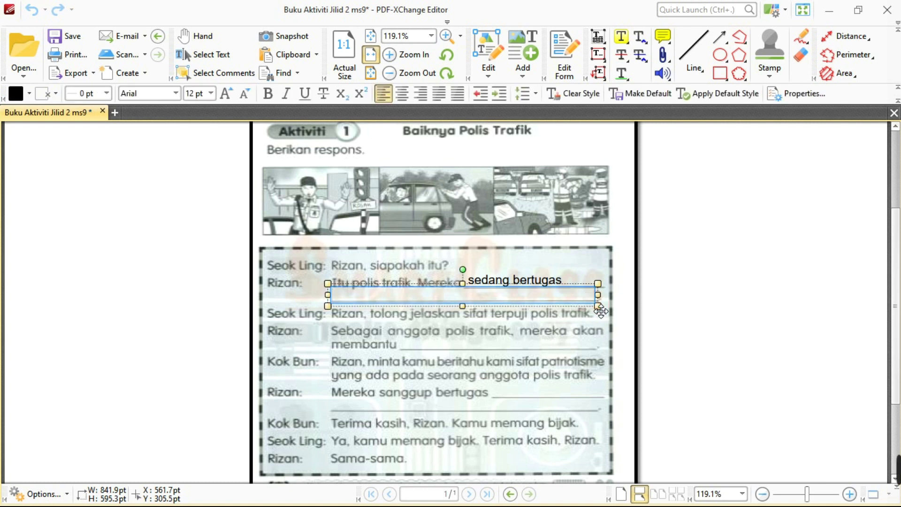
{"action": "type", "text": "me"}
{"action": "type", "text": "a"}
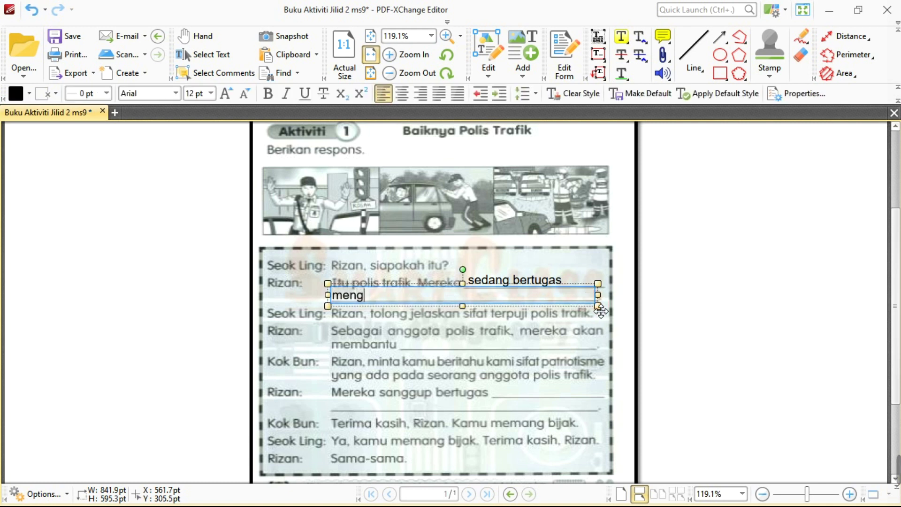
{"action": "type", "text": "awal lalu l"}
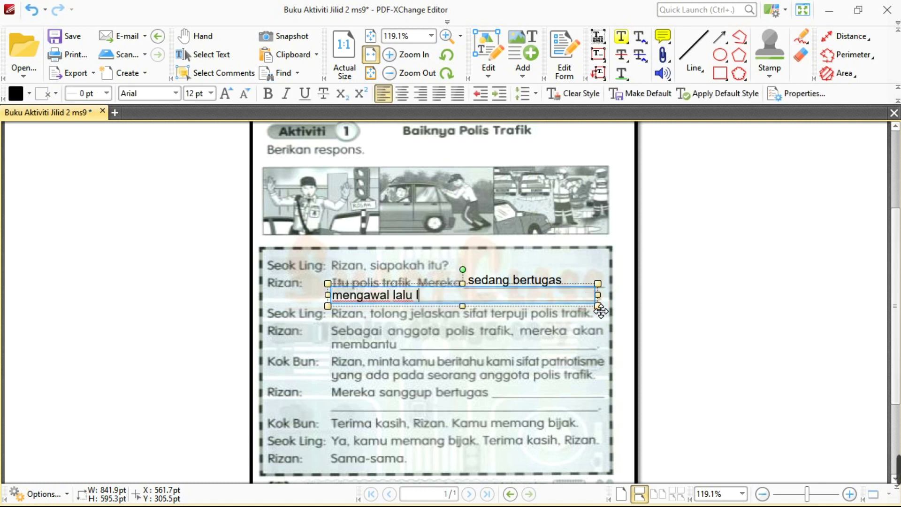
{"action": "type", "text": "intas/"}
{"action": "key", "text": "BackSpace"}
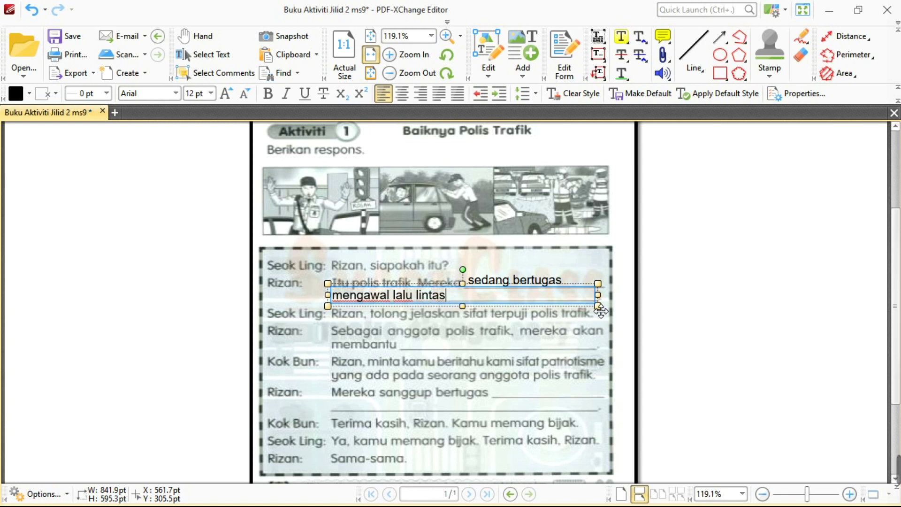
{"action": "type", "text": "."}
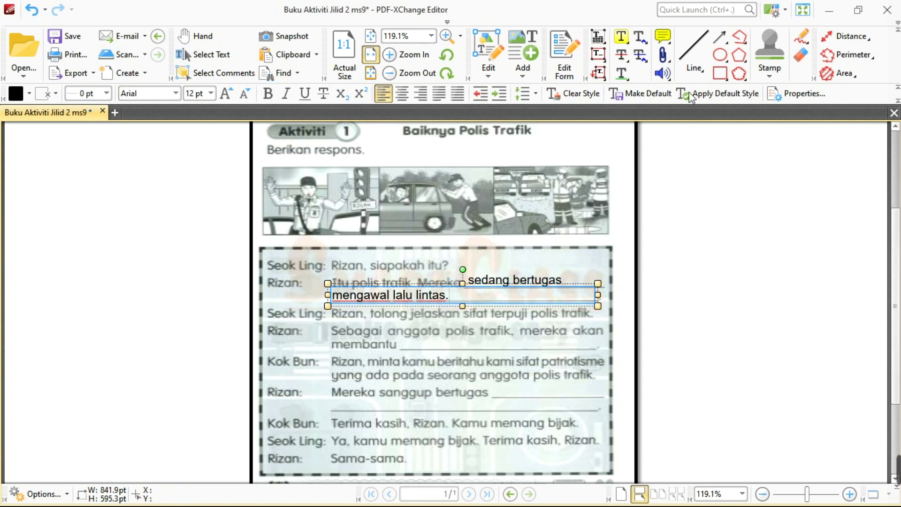
{"action": "left_click", "coordinate": [806, 39]}
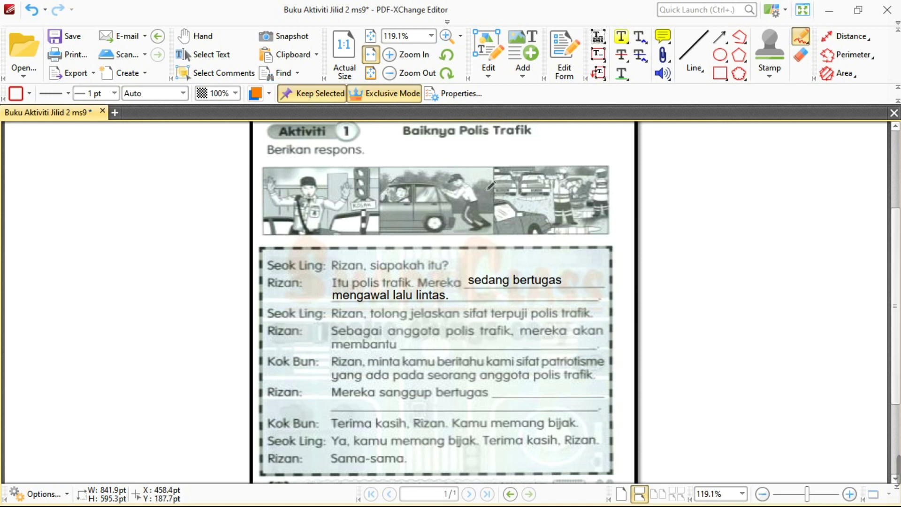
Circle the car scene in red and place a text box on the blank after 'membantu'.
{"action": "mouse_move", "coordinate": [483, 172]}
{"action": "left_mouse_down"}
{"action": "mouse_move", "coordinate": [473, 160]}
{"action": "mouse_move", "coordinate": [383, 177]}
{"action": "mouse_move", "coordinate": [440, 232]}
{"action": "mouse_move", "coordinate": [491, 182]}
{"action": "mouse_move", "coordinate": [485, 162]}
{"action": "left_mouse_up"}
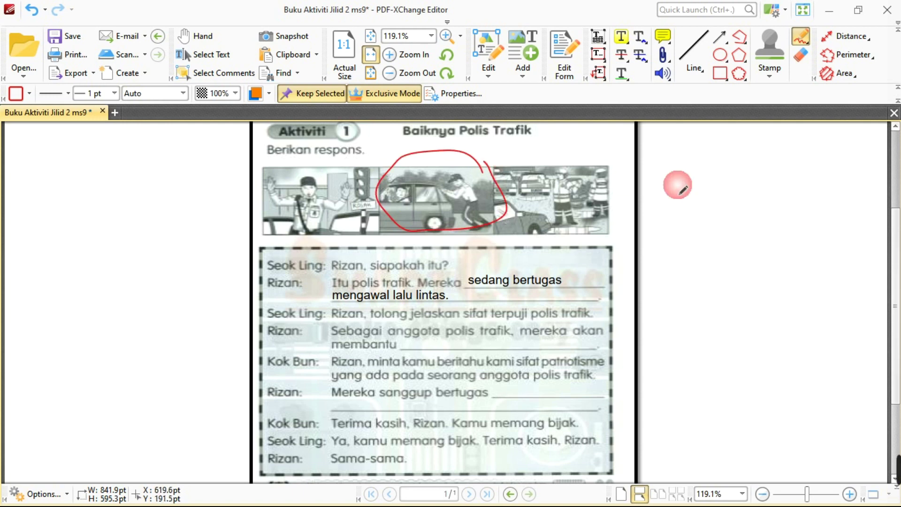
{"action": "left_click", "coordinate": [523, 63]}
{"action": "left_click", "coordinate": [540, 92]}
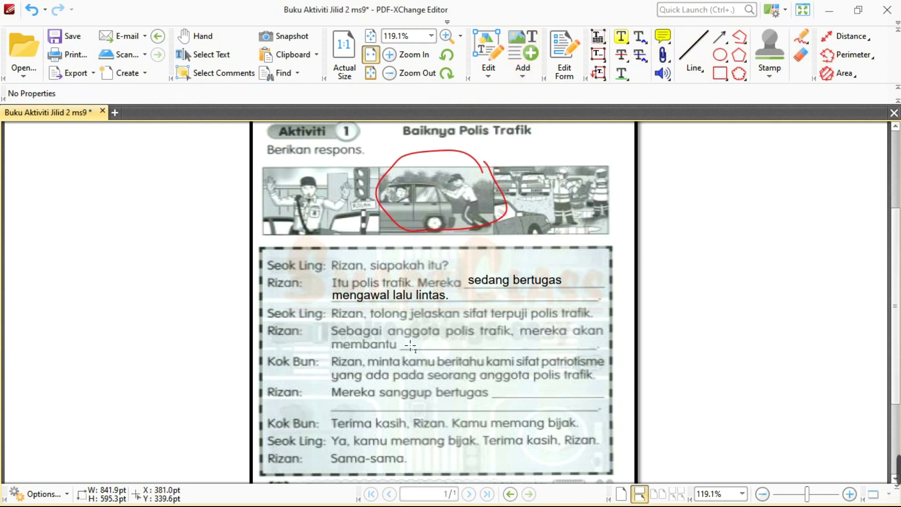
{"action": "mouse_move", "coordinate": [410, 346]}
{"action": "left_mouse_down"}
{"action": "mouse_move", "coordinate": [439, 361]}
{"action": "mouse_move", "coordinate": [636, 363]}
{"action": "mouse_move", "coordinate": [611, 360]}
{"action": "left_mouse_up"}
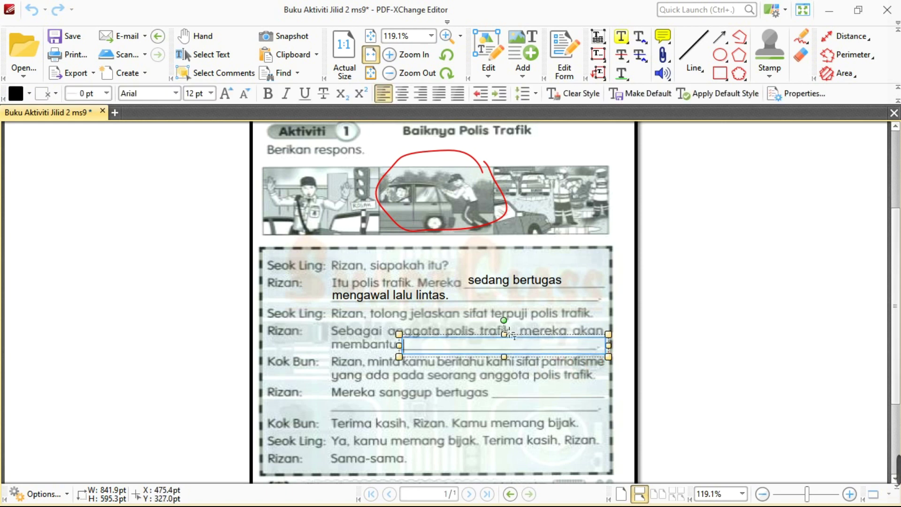
Type 'pengguna jalan raya yang dalam kesusahan' and widen the box so it fits one line.
{"action": "type", "text": "pengguna jalan ra"}
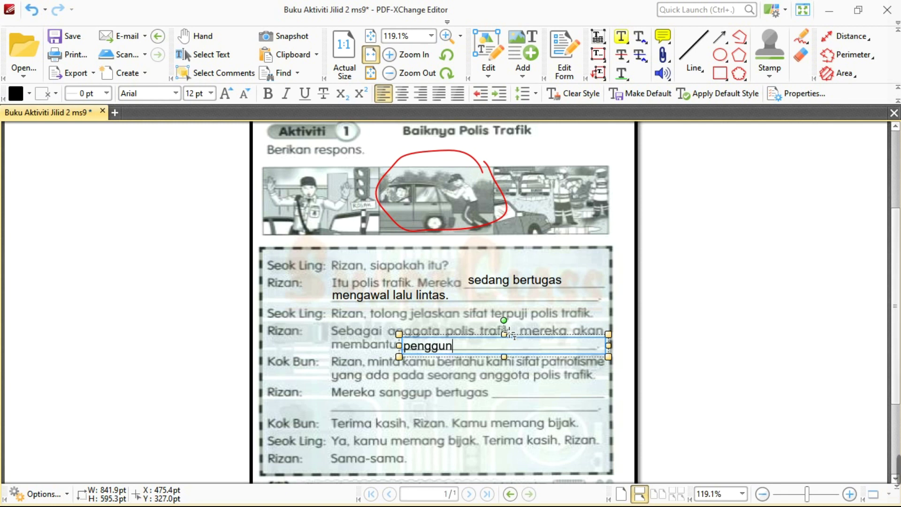
{"action": "type", "text": "ya "}
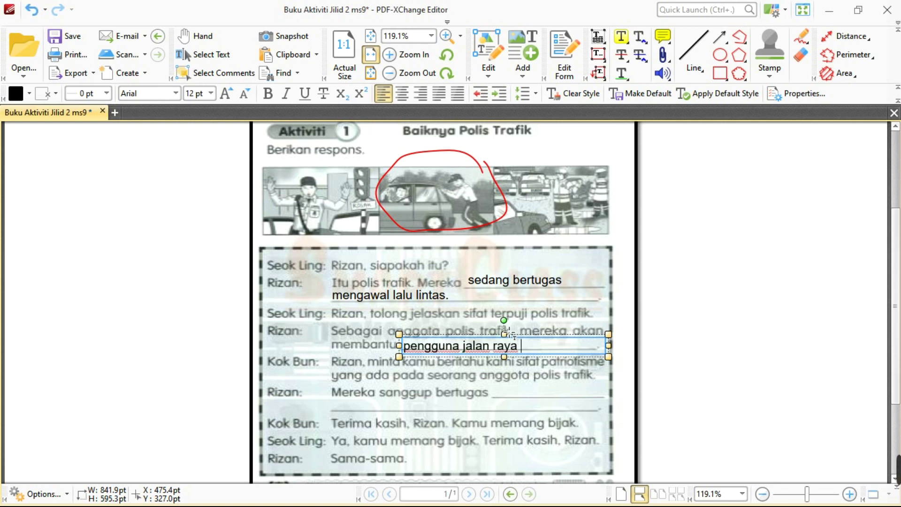
{"action": "type", "text": "yangh"}
{"action": "type", "text": " dalam ke"}
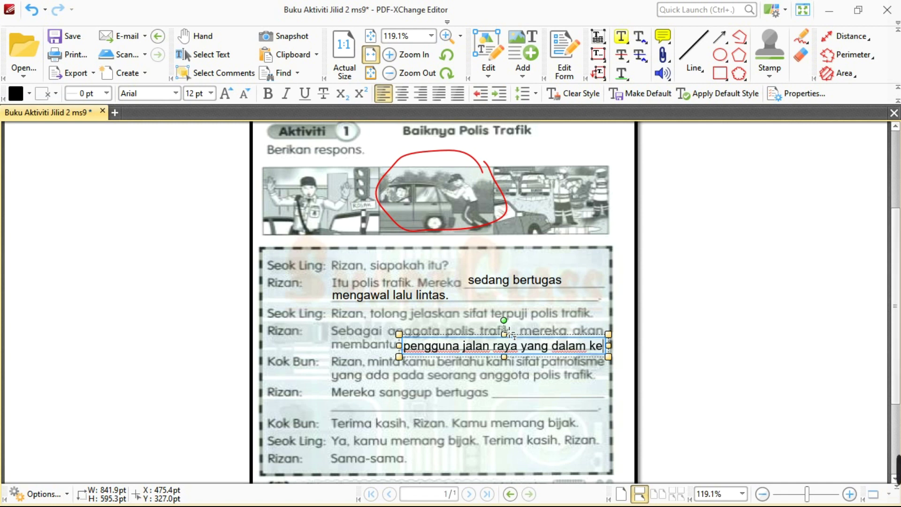
{"action": "type", "text": "susahan"}
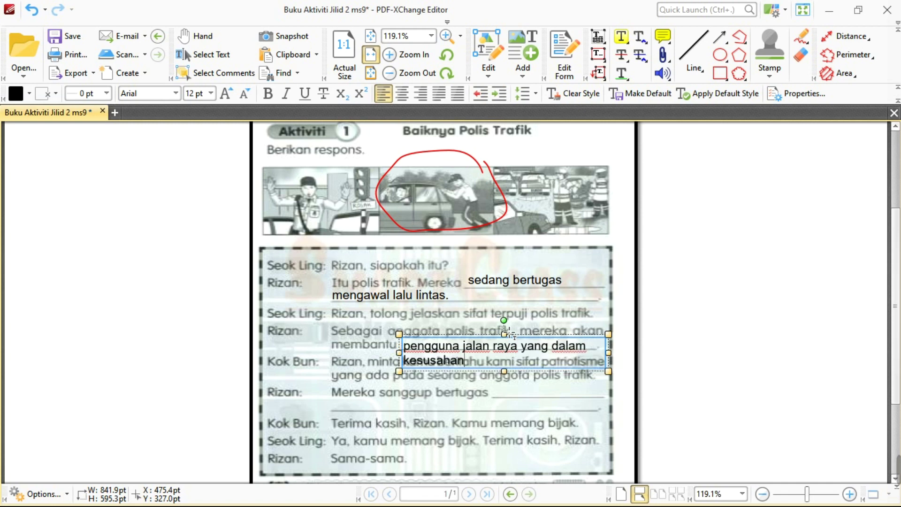
{"action": "mouse_move", "coordinate": [608, 352]}
{"action": "left_mouse_down"}
{"action": "mouse_move", "coordinate": [684, 343]}
{"action": "mouse_move", "coordinate": [644, 338]}
{"action": "left_mouse_up"}
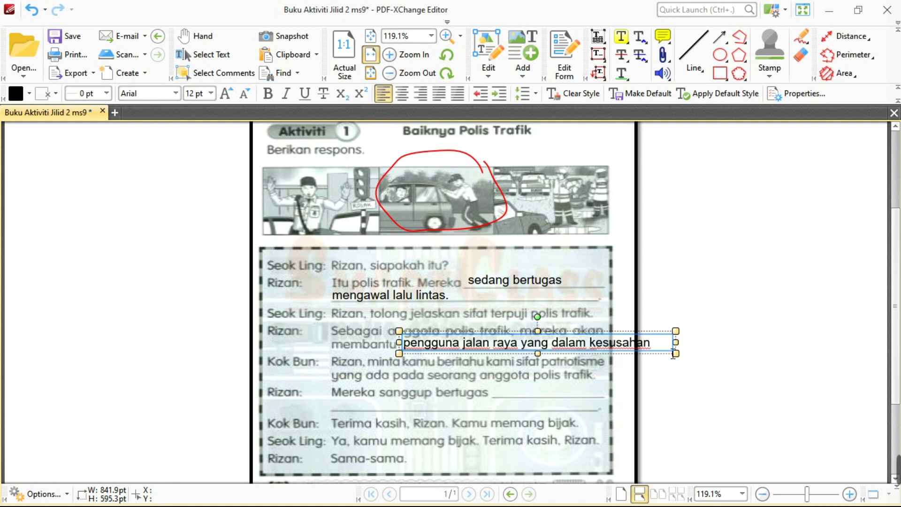
{"action": "mouse_move", "coordinate": [676, 342]}
{"action": "left_mouse_down"}
{"action": "mouse_move", "coordinate": [698, 342]}
{"action": "mouse_move", "coordinate": [659, 343]}
{"action": "left_mouse_up"}
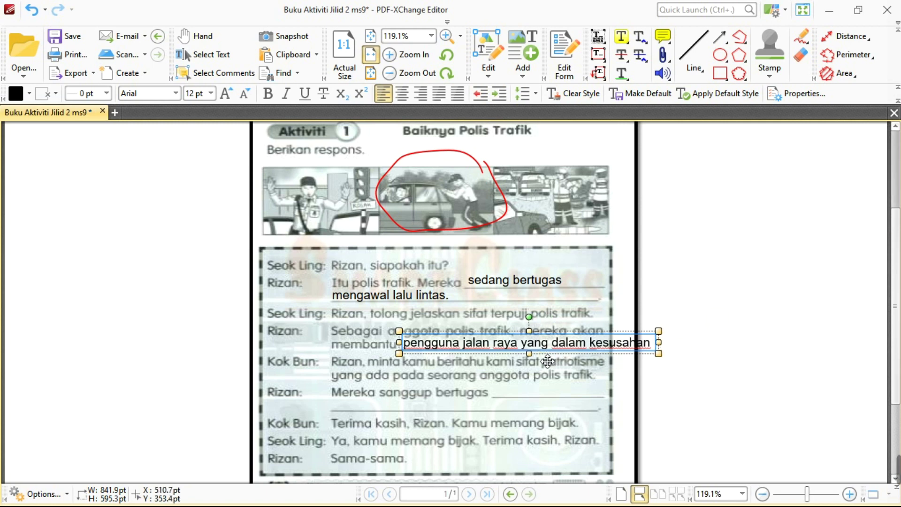
{"action": "scroll", "coordinate": [549, 356], "scroll_direction": "down", "scroll_amount": 1}
{"action": "left_click", "coordinate": [801, 36]}
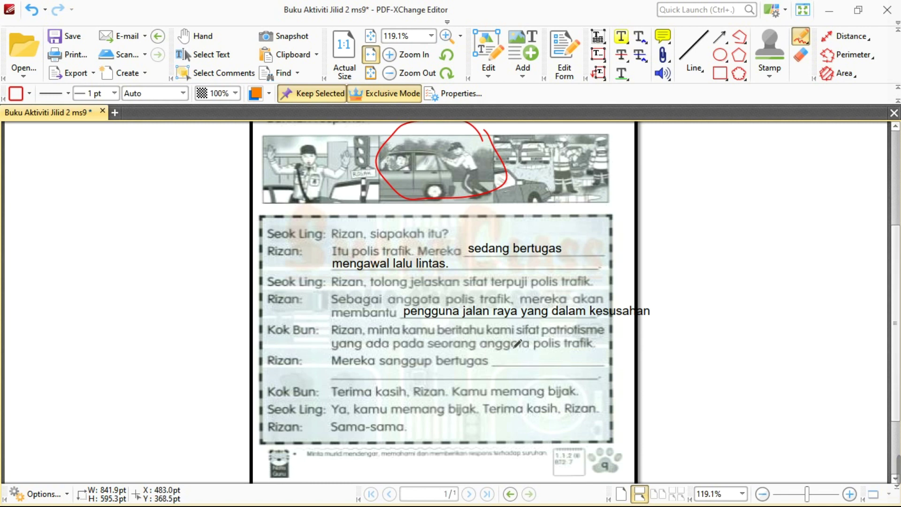
Underline 'patriotisme' with a straight line and loop the picture's right-hand scene in red.
{"action": "left_click", "coordinate": [693, 52]}
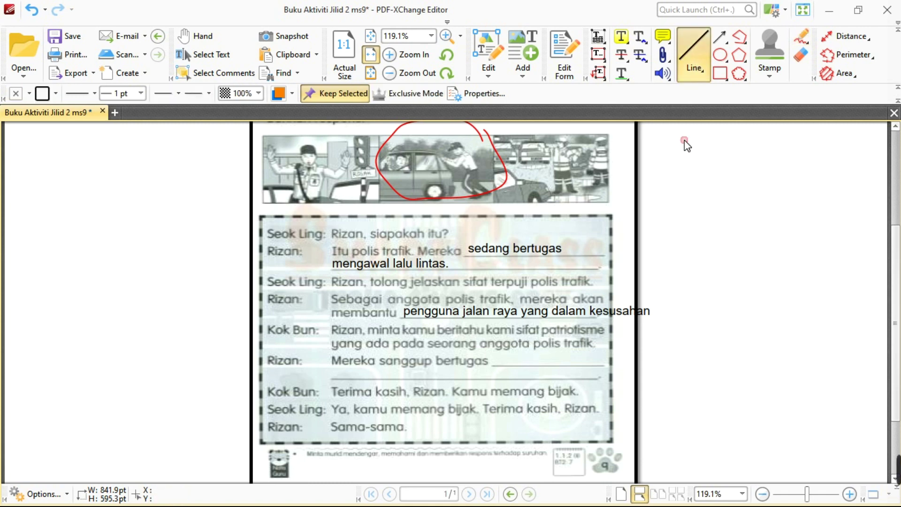
{"action": "left_click_drag", "start_coordinate": [540, 338], "coordinate": [609, 337]}
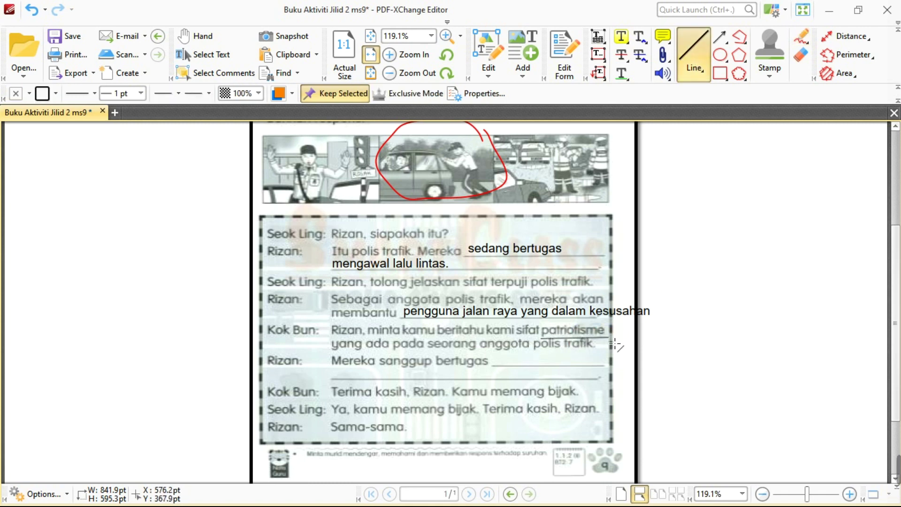
{"action": "left_click", "coordinate": [800, 43]}
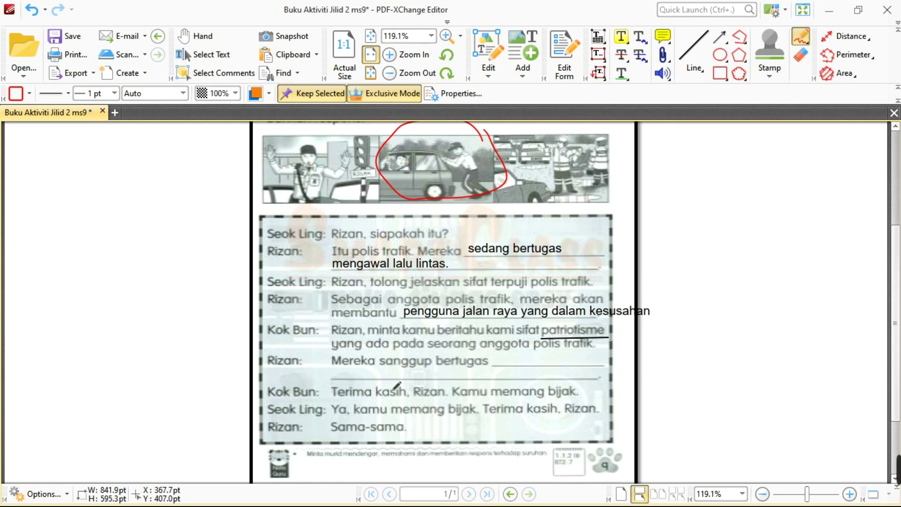
{"action": "scroll", "coordinate": [605, 359], "scroll_direction": "up", "scroll_amount": 1}
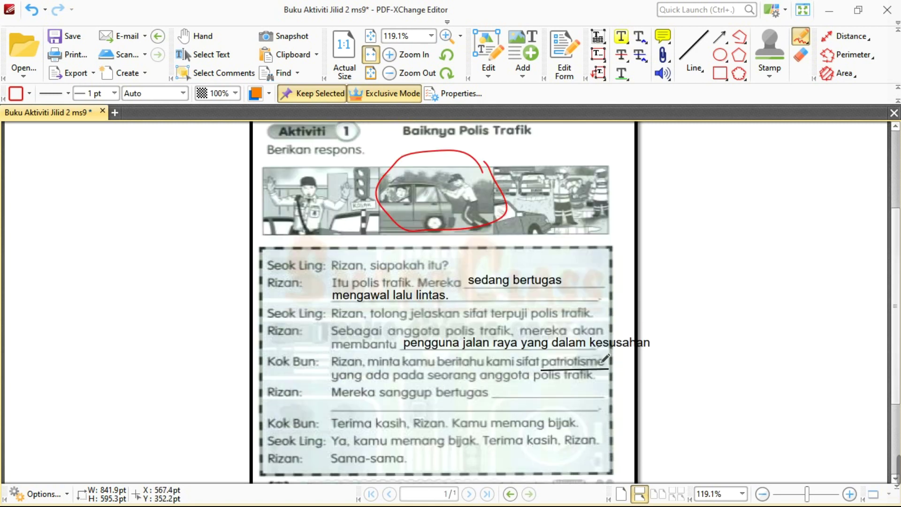
{"action": "mouse_move", "coordinate": [621, 150]}
{"action": "left_mouse_down"}
{"action": "mouse_move", "coordinate": [481, 178]}
{"action": "mouse_move", "coordinate": [566, 242]}
{"action": "mouse_move", "coordinate": [639, 162]}
{"action": "mouse_move", "coordinate": [613, 137]}
{"action": "left_mouse_up"}
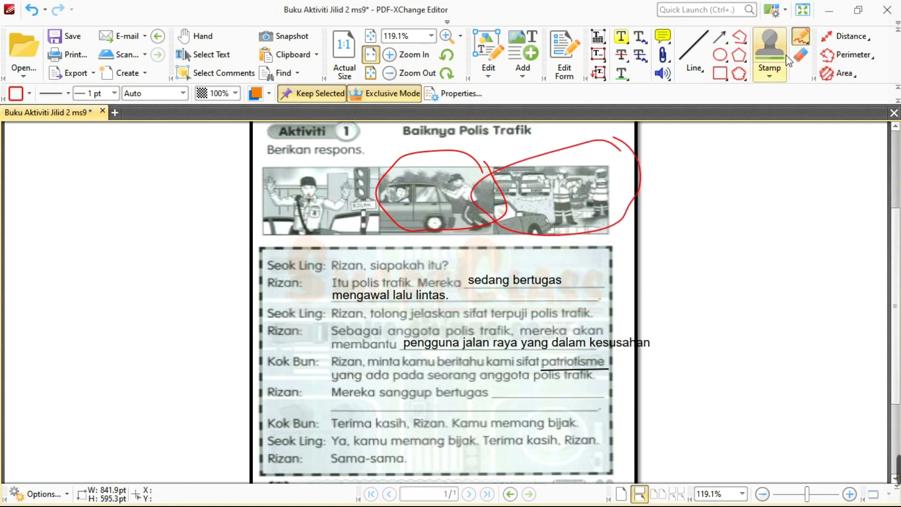
Add a text box reading 'walau dalam' beside 'Mereka sanggup bertugas'.
{"action": "left_click", "coordinate": [523, 67]}
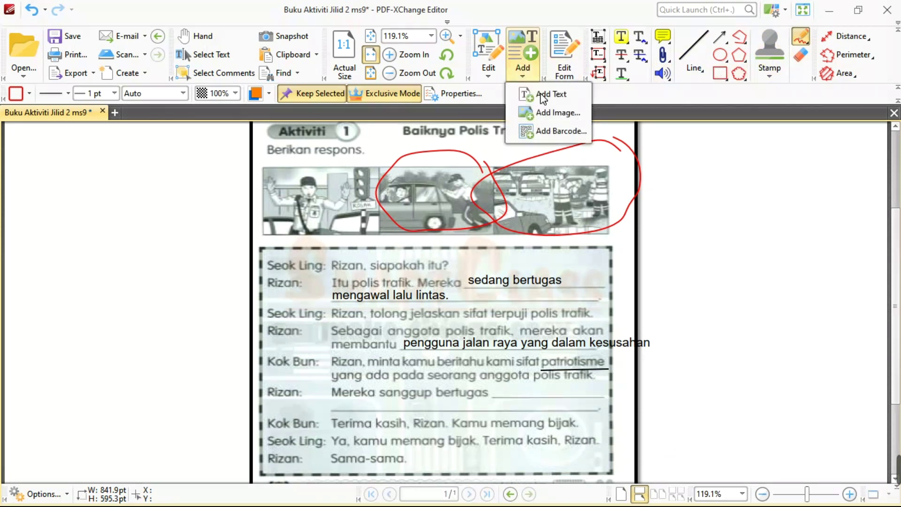
{"action": "left_click", "coordinate": [544, 96]}
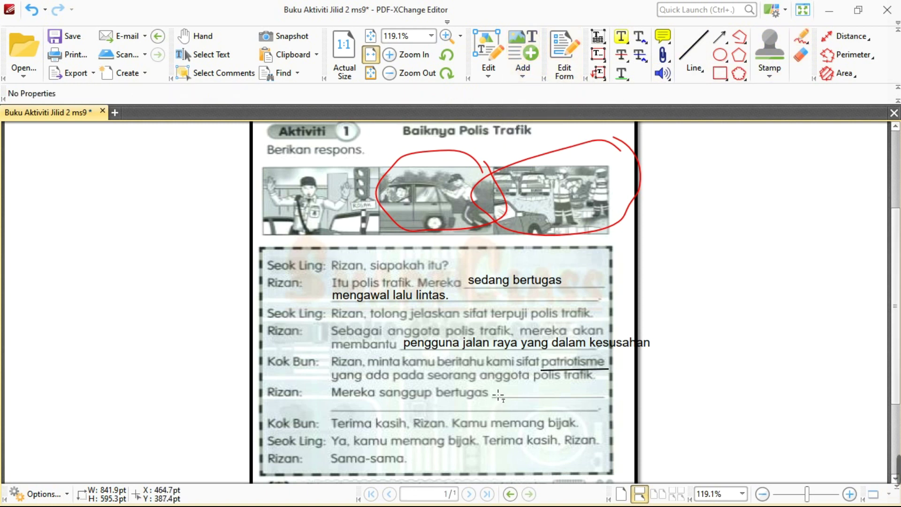
{"action": "left_click_drag", "start_coordinate": [494, 382], "coordinate": [606, 399]}
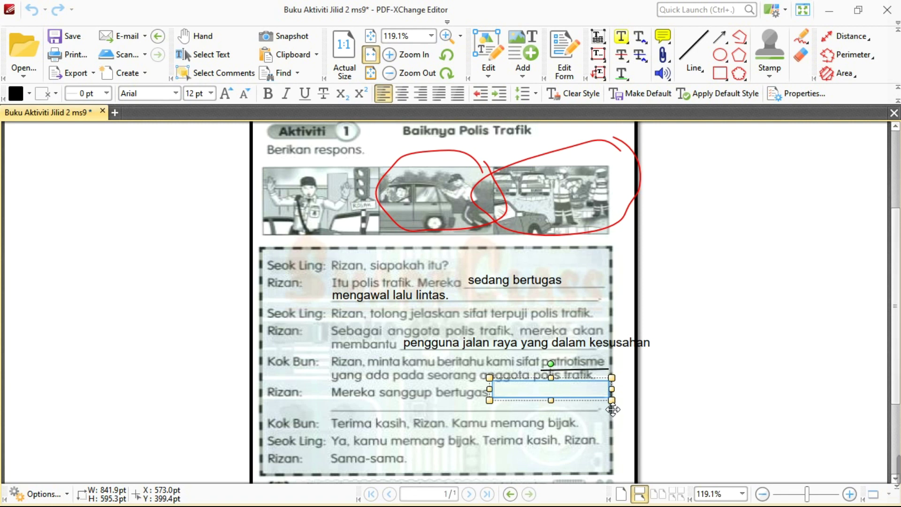
{"action": "type", "text": "walau dalam"}
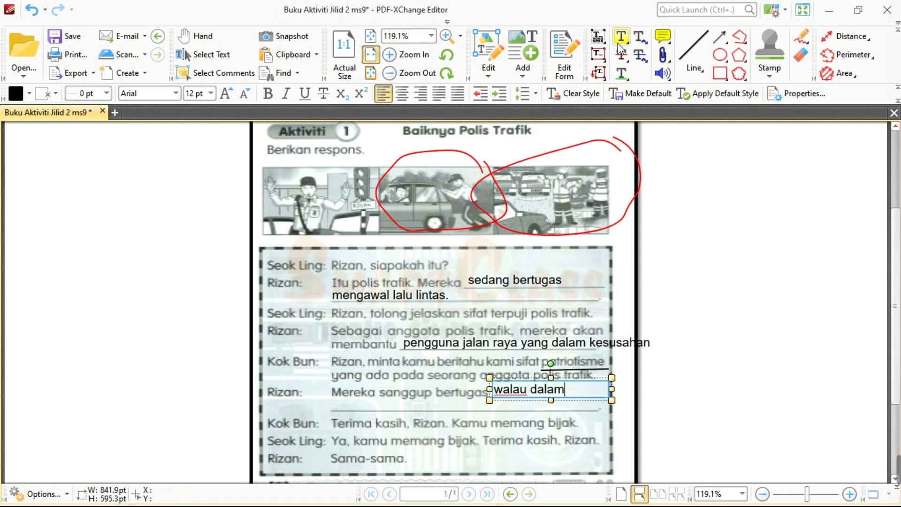
{"action": "left_click", "coordinate": [808, 38]}
Add 'apa-apa keadaan meskipun hujan lebat.' in a text box on the next answer line.
{"action": "left_click", "coordinate": [526, 75]}
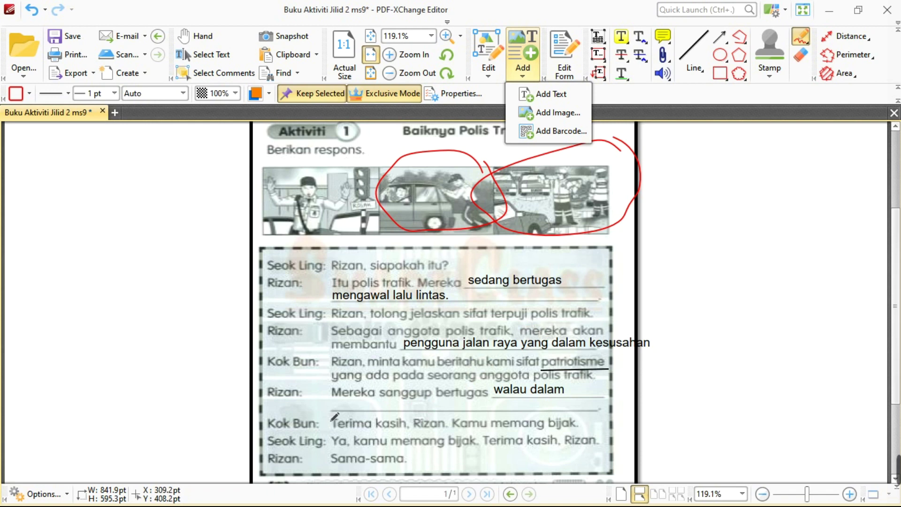
{"action": "left_click", "coordinate": [545, 93]}
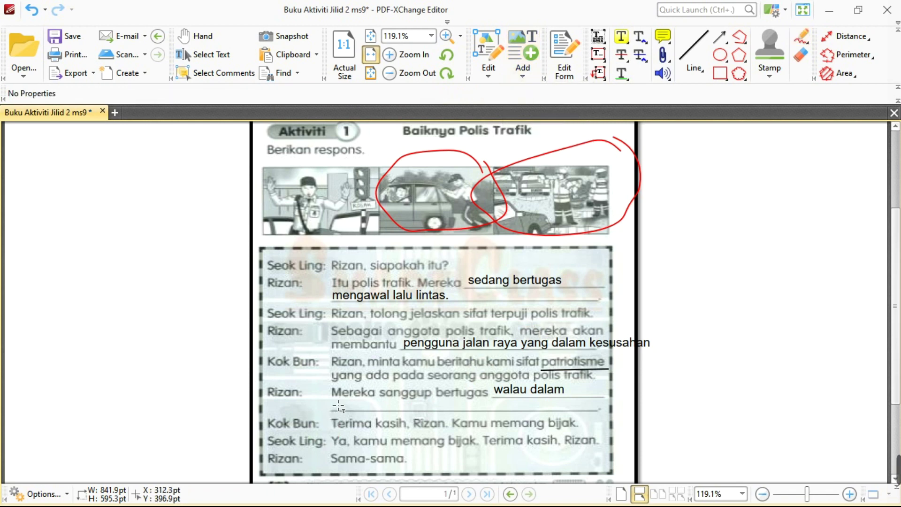
{"action": "left_click_drag", "start_coordinate": [328, 397], "coordinate": [609, 419]}
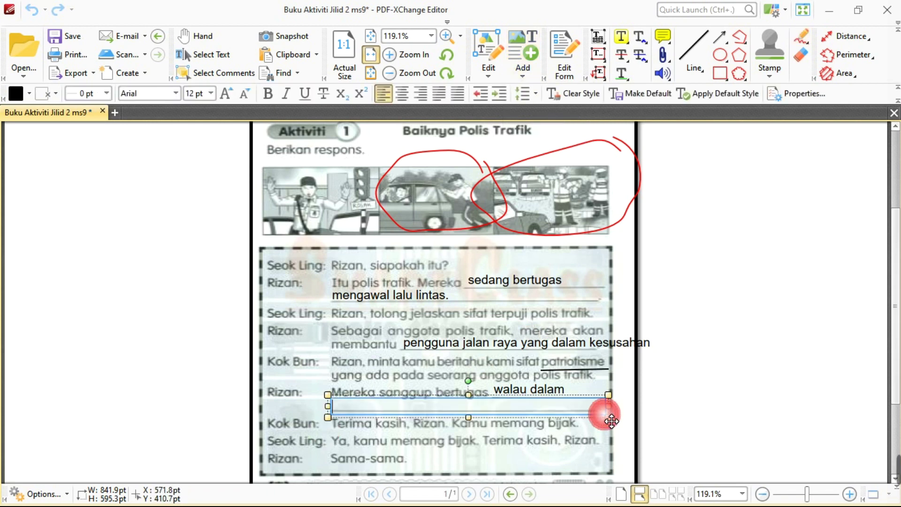
{"action": "type", "text": "apa-apa kea"}
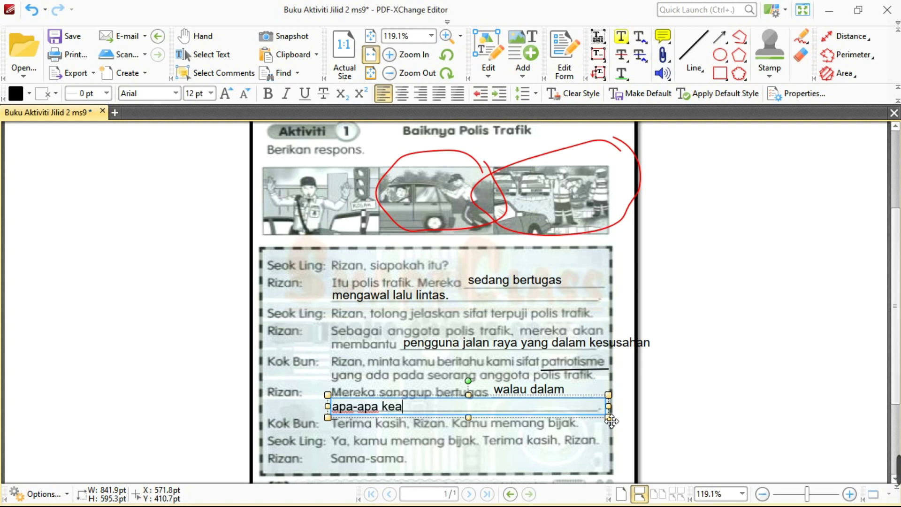
{"action": "type", "text": "daan me"}
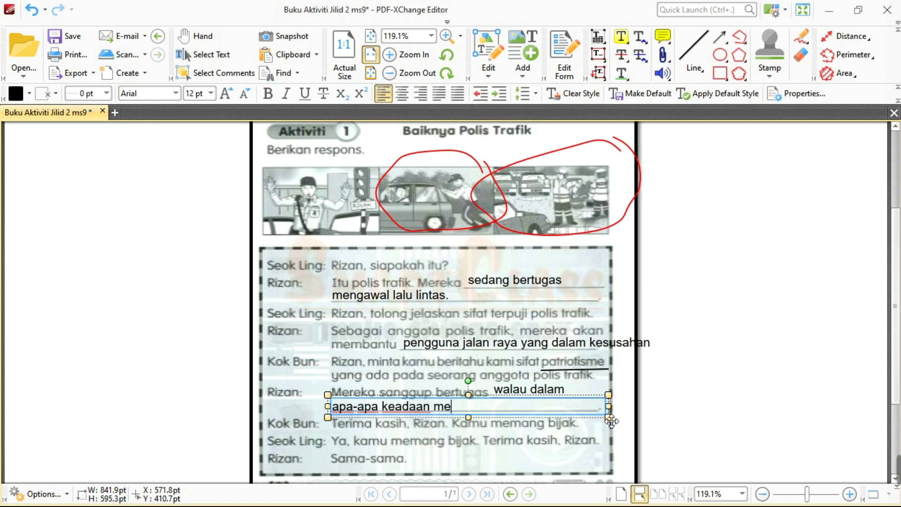
{"action": "type", "text": "skipun huj"}
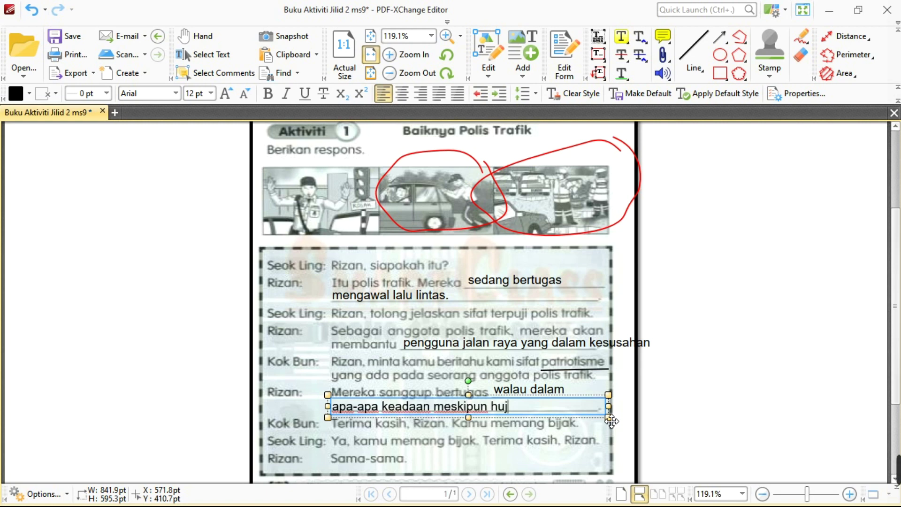
{"action": "type", "text": "an lebat."}
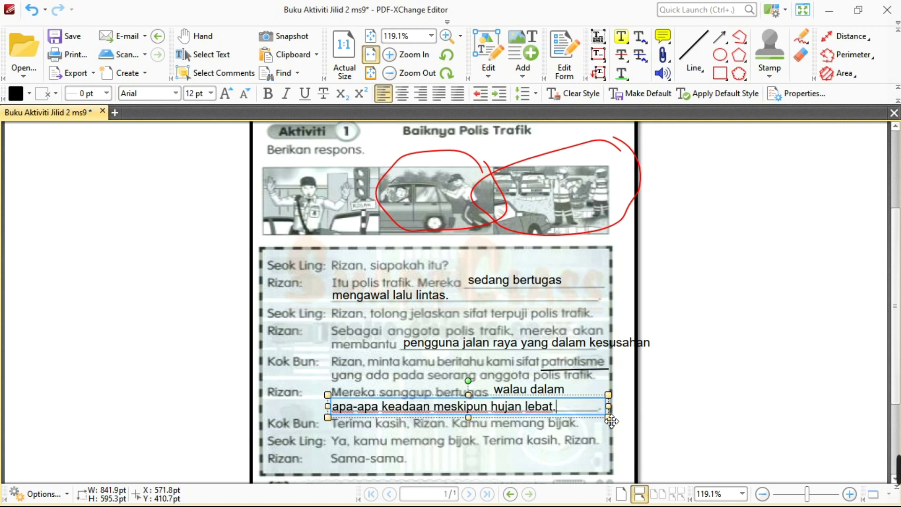
{"action": "left_click", "coordinate": [806, 41]}
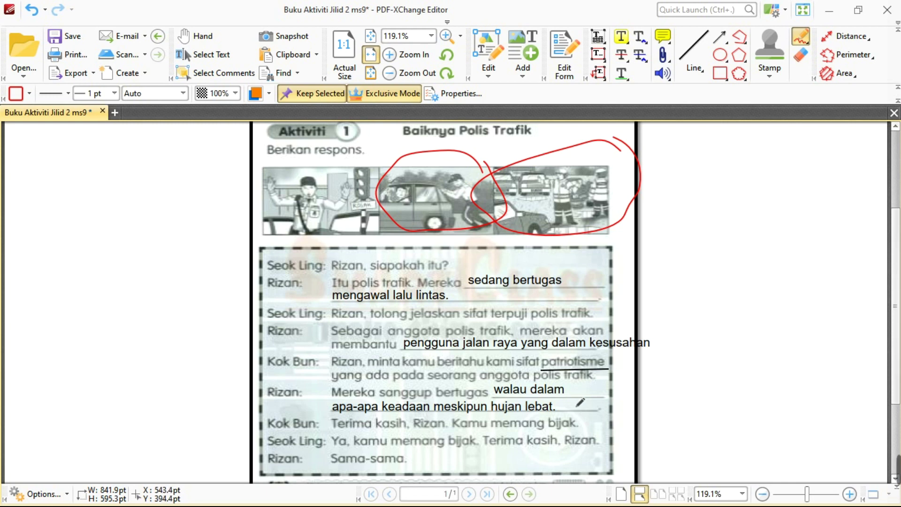
{"action": "scroll", "coordinate": [516, 404], "scroll_direction": "down", "scroll_amount": 1}
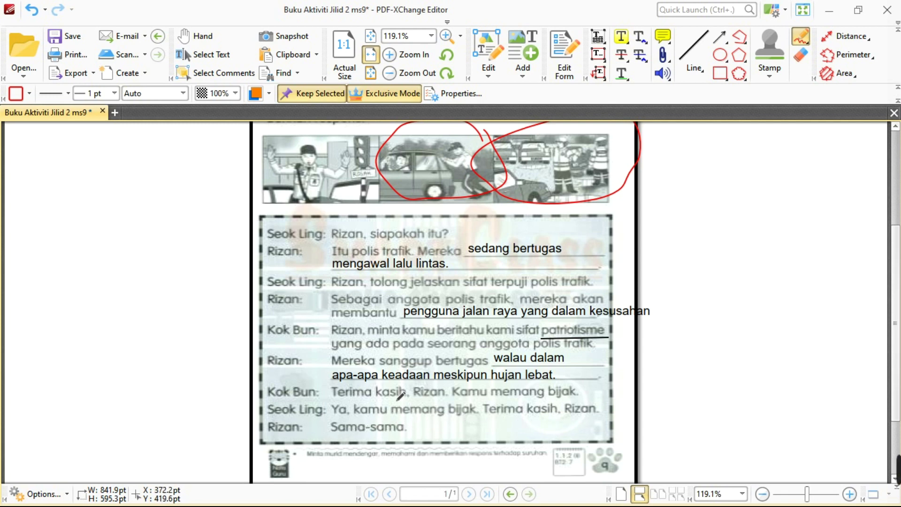
{"action": "scroll", "coordinate": [596, 341], "scroll_direction": "down", "scroll_amount": 2}
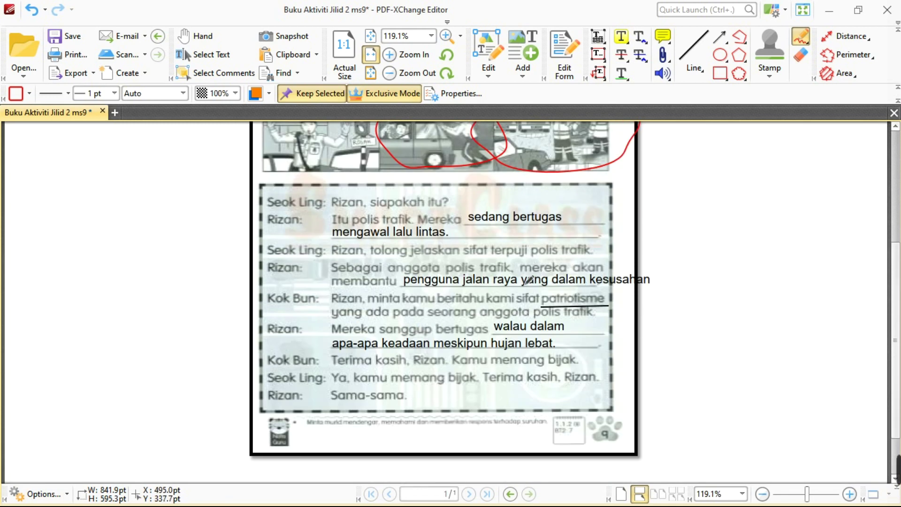
{"action": "scroll", "coordinate": [415, 195], "scroll_direction": "up", "scroll_amount": 2}
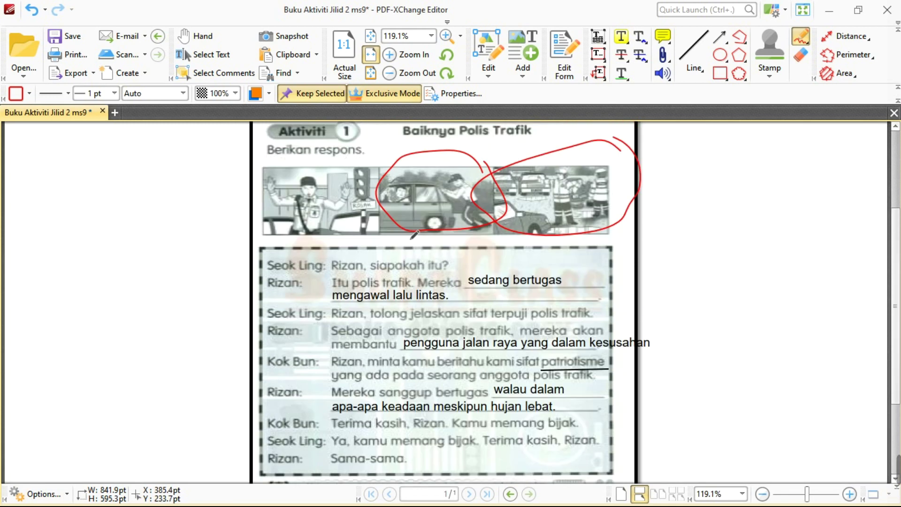
{"action": "scroll", "coordinate": [404, 267], "scroll_direction": "down", "scroll_amount": 1}
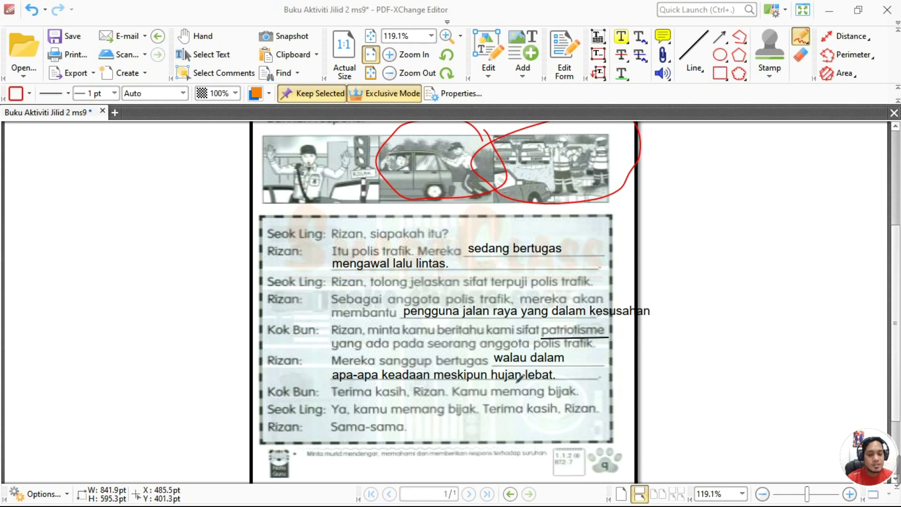
{"action": "scroll", "coordinate": [545, 315], "scroll_direction": "up", "scroll_amount": 2}
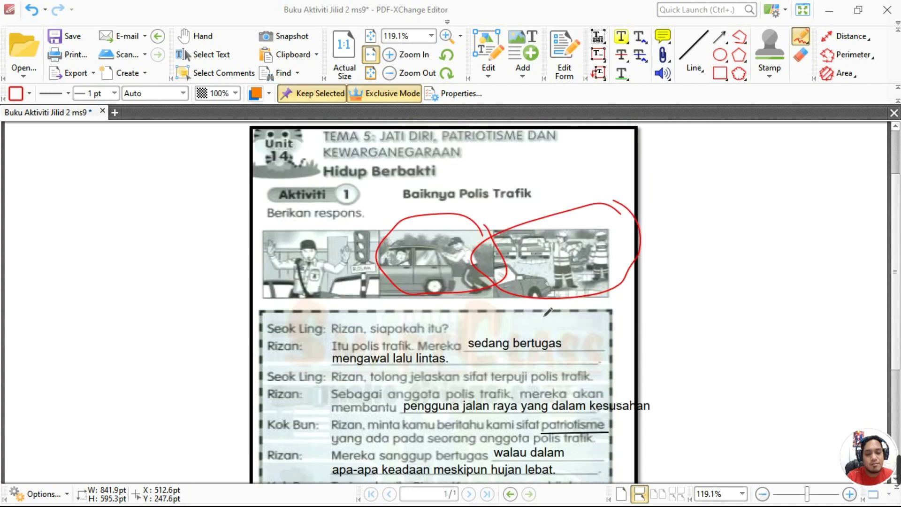
{"action": "scroll", "coordinate": [586, 270], "scroll_direction": "down", "scroll_amount": 4}
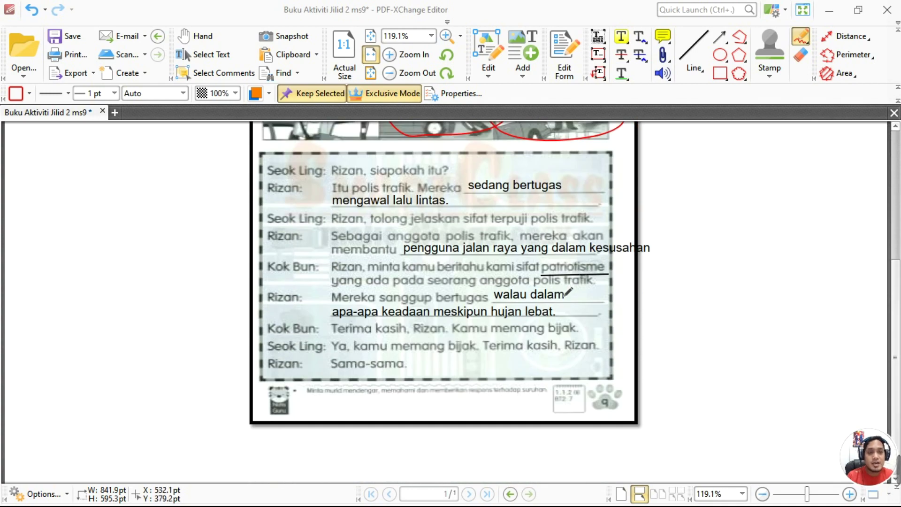
{"action": "scroll", "coordinate": [563, 291], "scroll_direction": "down", "scroll_amount": 1}
{"action": "scroll", "coordinate": [568, 286], "scroll_direction": "up", "scroll_amount": 4}
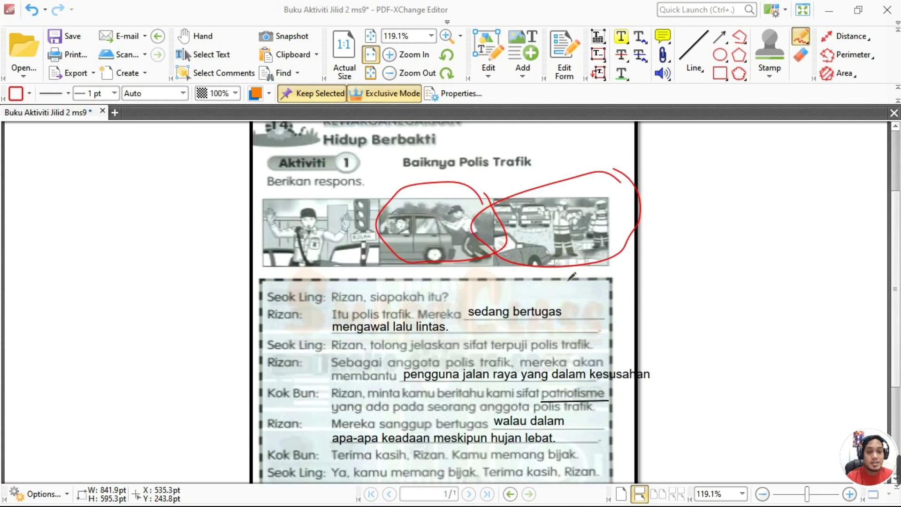